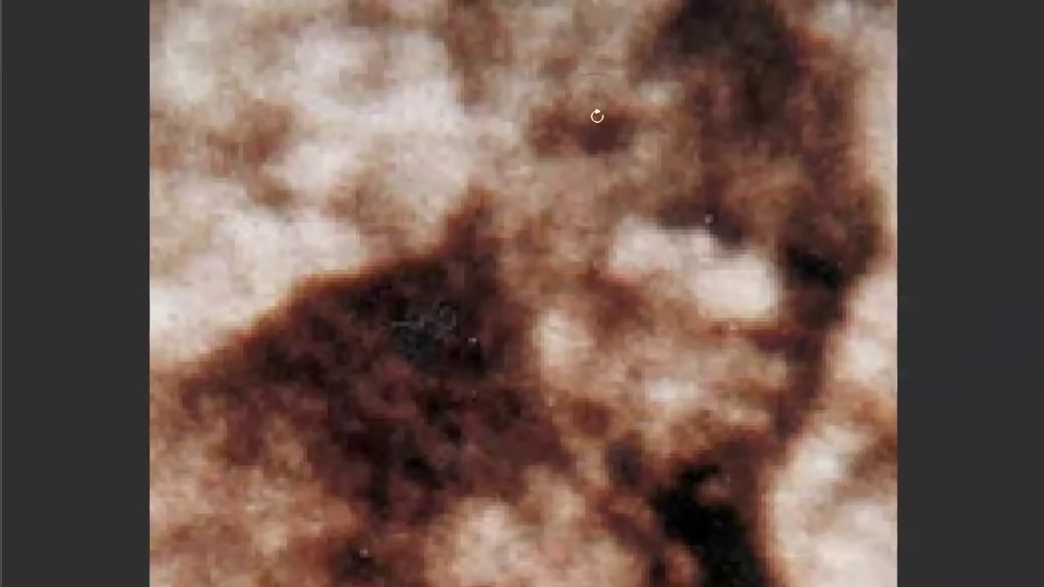
# Draw the smooth base female head onto the canvas in front of the brown mottled reference photo
pyautogui.moveTo(732, 233); pyautogui.dragTo(730, 344)
pyautogui.moveTo(730, 344); pyautogui.dragTo(625, 358)
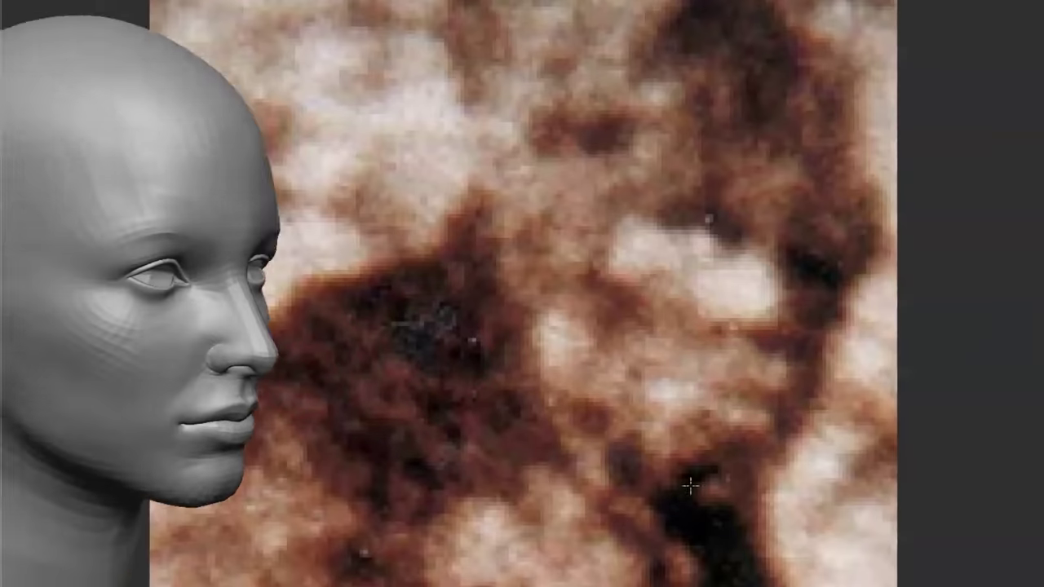
# Turn the base head into a side profile against the reference to start the ape-like reshaping
pyautogui.click(794, 500)
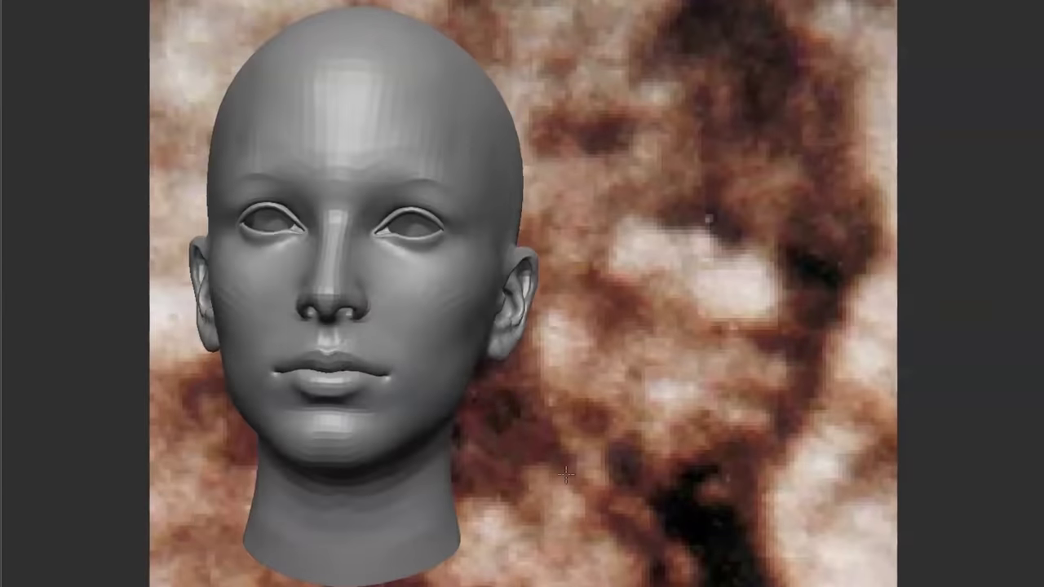
pyautogui.click(828, 508)
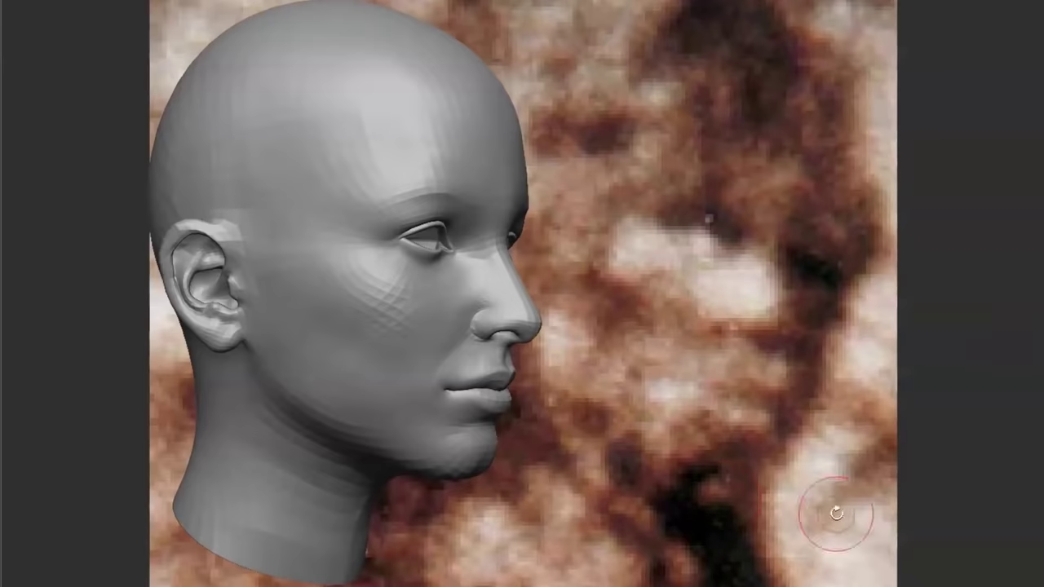
pyautogui.click(785, 508)
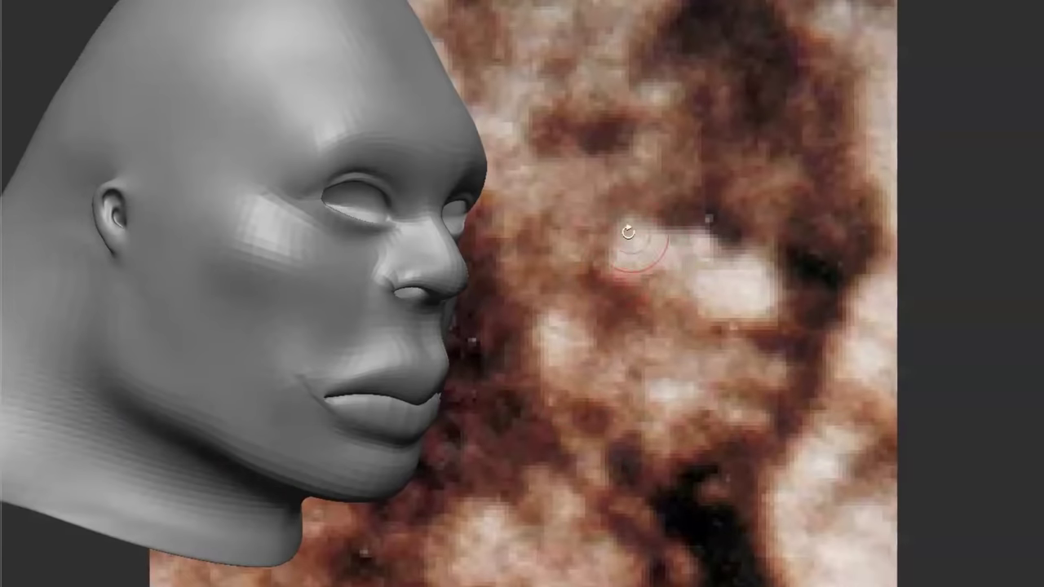
# Smooth the flat cheek area below the eye with the Smooth brush
pyautogui.moveTo(641, 310); pyautogui.dragTo(644, 391)
pyautogui.moveTo(226, 255)
pyautogui.mouseDown()
pyautogui.moveTo(226, 229)
pyautogui.moveTo(252, 228)
pyautogui.moveTo(235, 237)
pyautogui.moveTo(277, 228)
pyautogui.mouseUp()
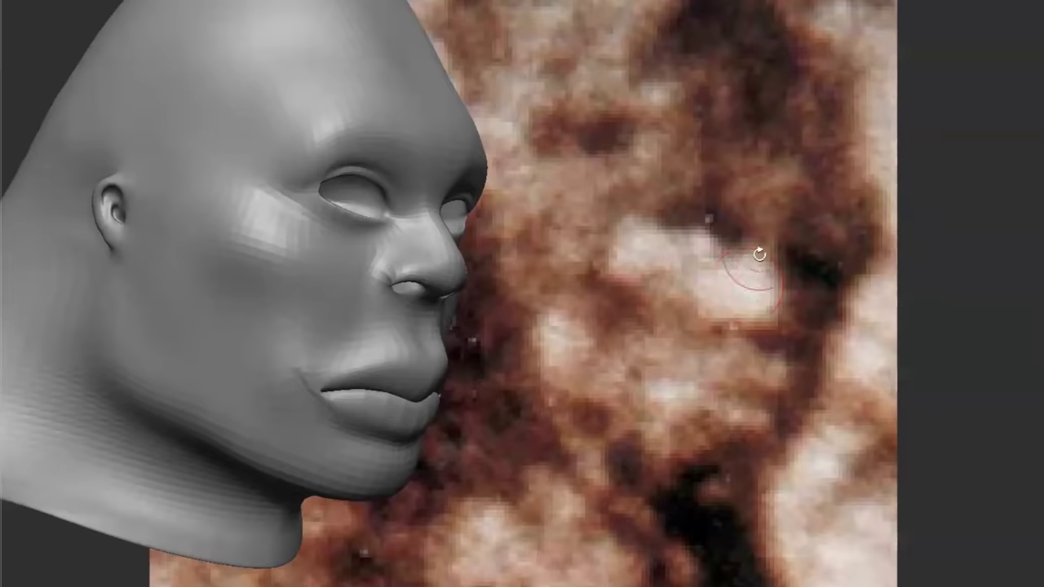
pyautogui.keyDown('alt'); pyautogui.moveTo(628, 395); pyautogui.dragTo(556, 390); pyautogui.keyUp('alt')
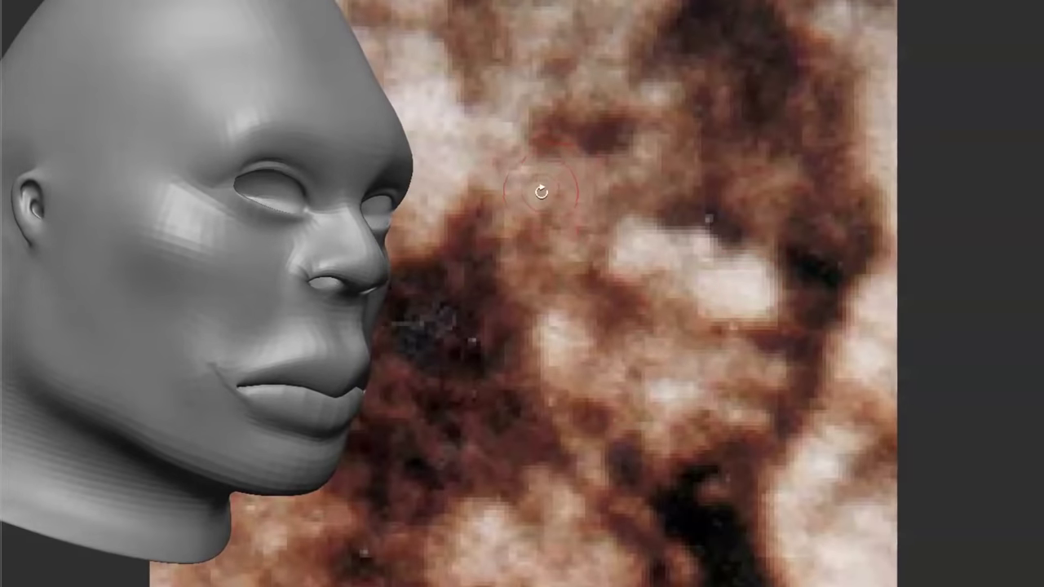
pyautogui.keyDown('alt'); pyautogui.moveTo(546, 292); pyautogui.dragTo(567, 338); pyautogui.keyUp('alt')
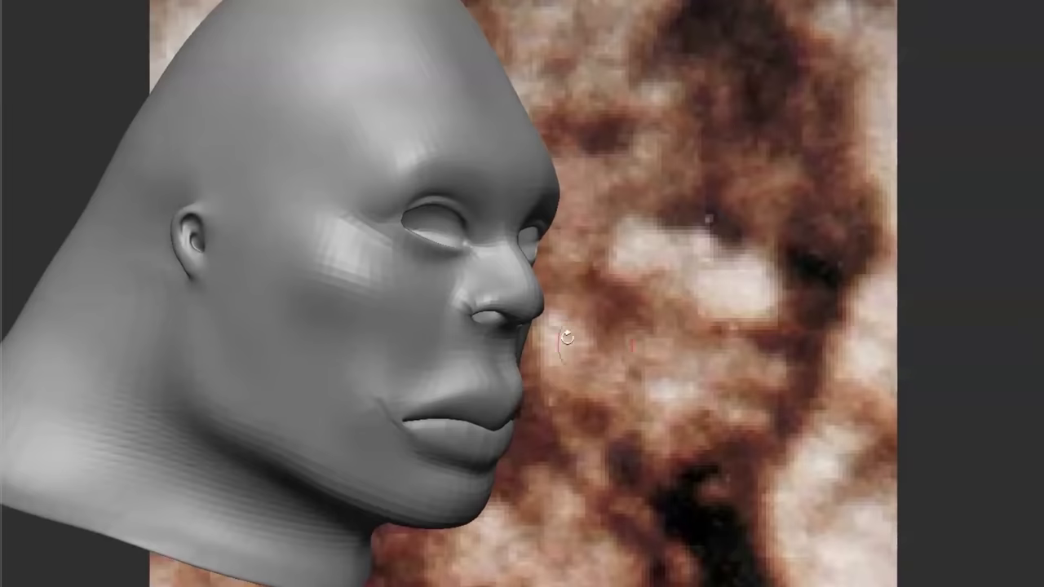
# Review the head from three-quarter and side views, then drop to a lower subdivision level
pyautogui.moveTo(580, 44); pyautogui.dragTo(587, 61)
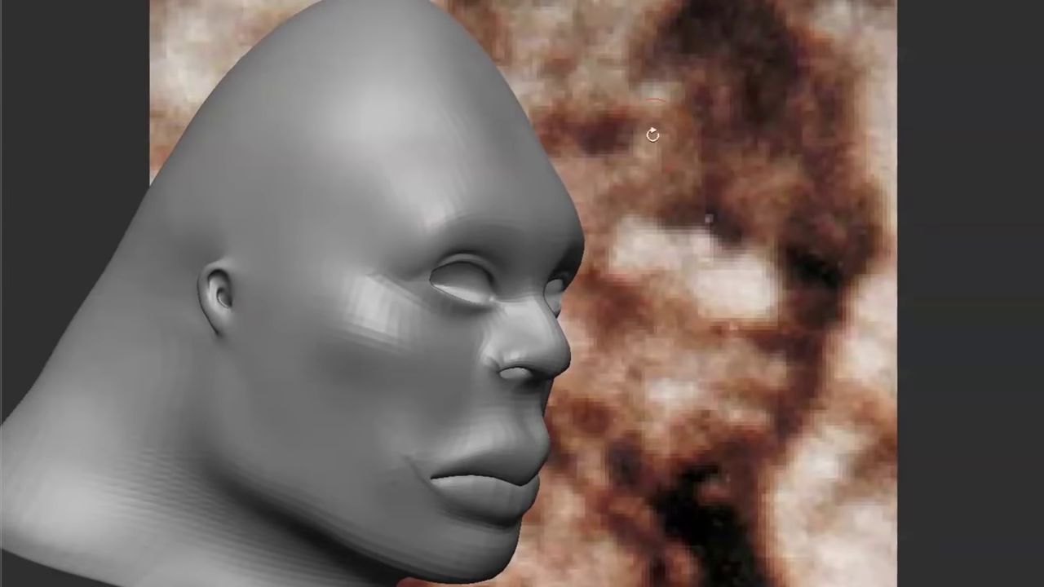
pyautogui.moveTo(653, 134); pyautogui.dragTo(708, 208)
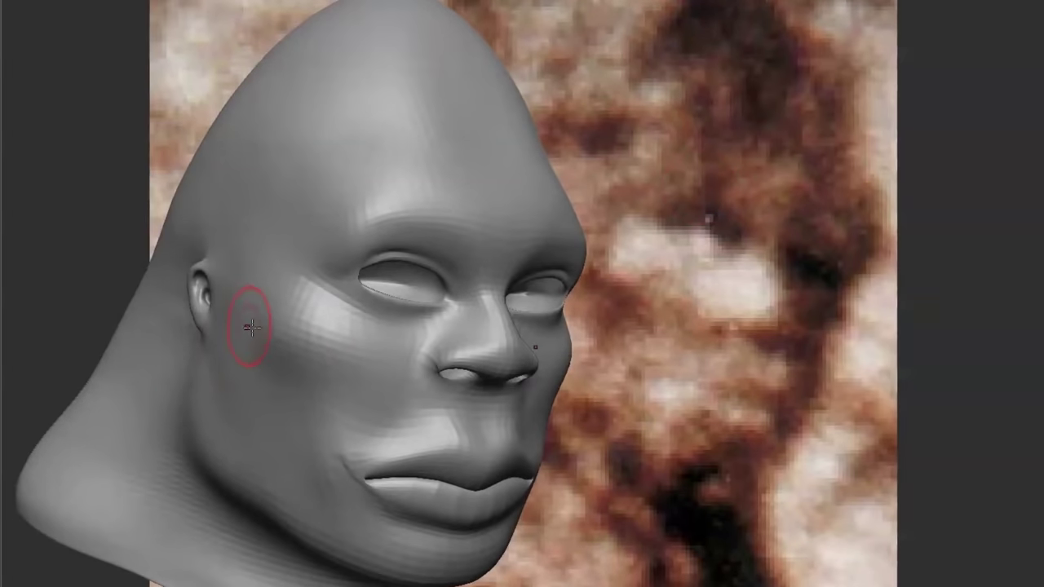
pyautogui.moveTo(667, 420); pyautogui.dragTo(673, 430)
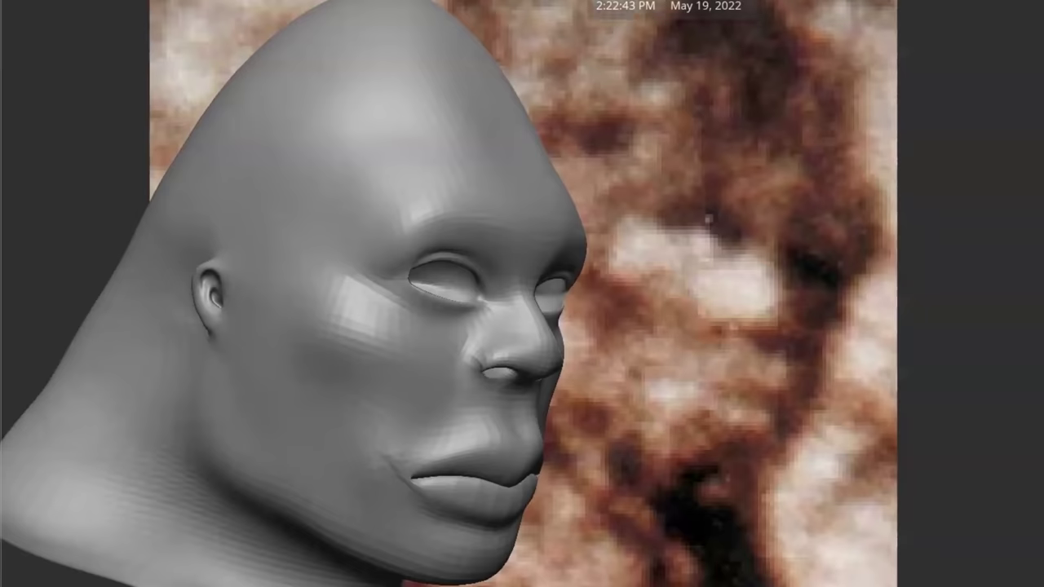
pyautogui.hotkey('shift', 'd')
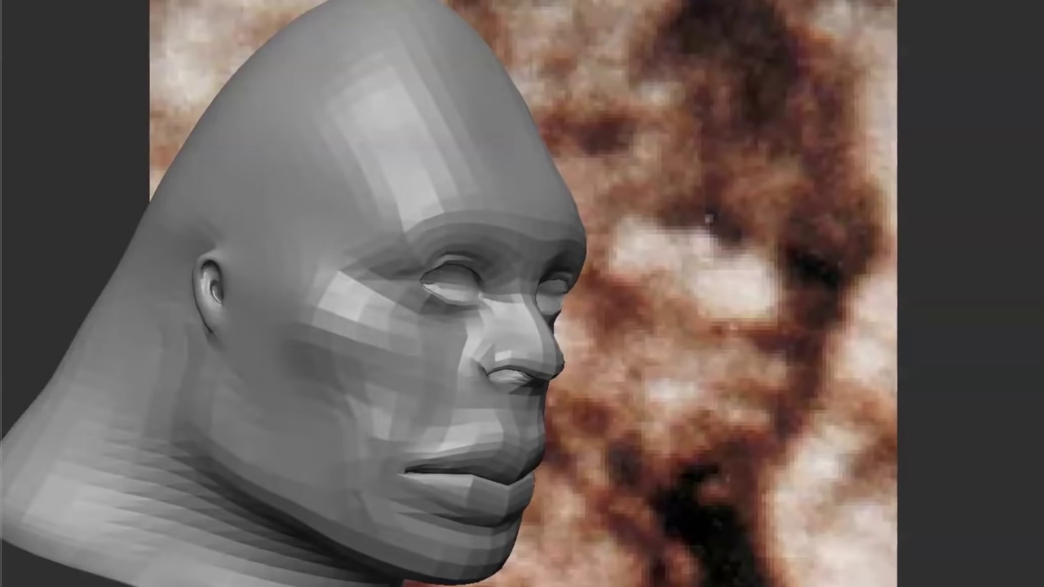
# Toggle subdivision levels with Shift+D and D, ending at the highest smooth level
pyautogui.press('d')
pyautogui.hotkey('shift', 'd')
pyautogui.press('d')
pyautogui.hotkey('shift', 'd')
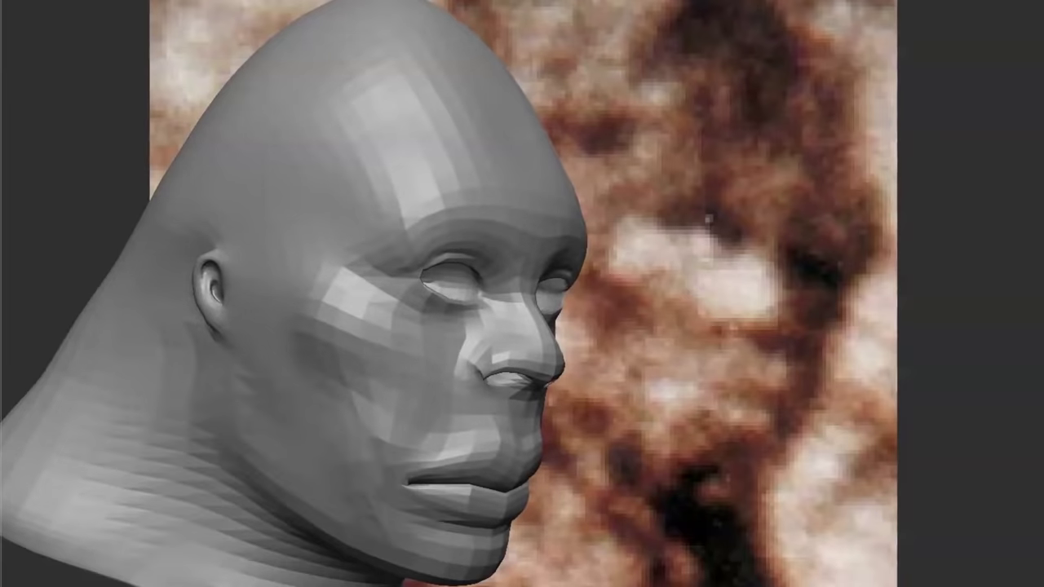
pyautogui.press('d')
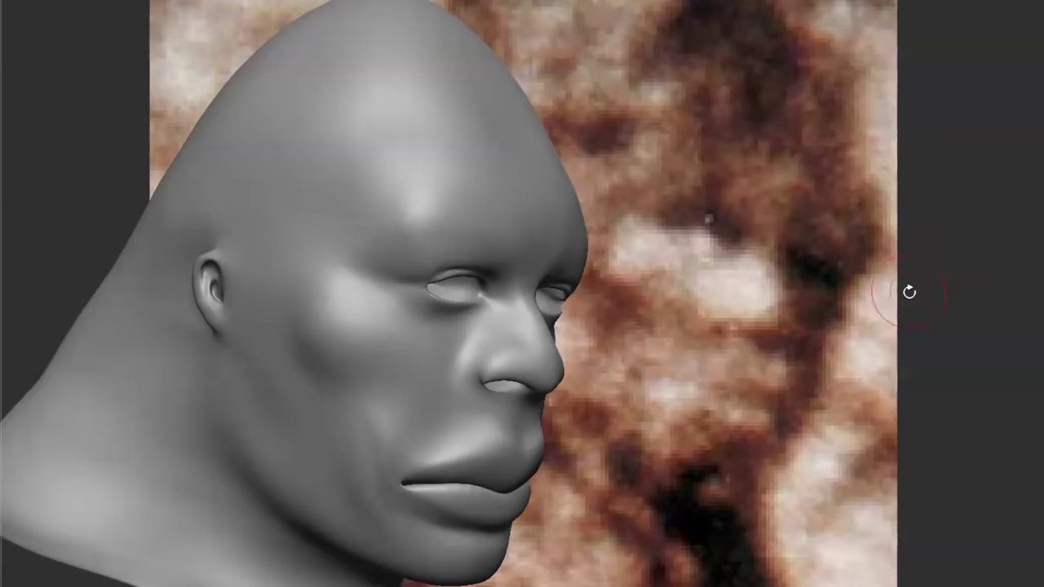
pyautogui.moveTo(833, 408)
pyautogui.mouseDown()
pyautogui.moveTo(851, 377)
pyautogui.moveTo(862, 392)
pyautogui.mouseUp()
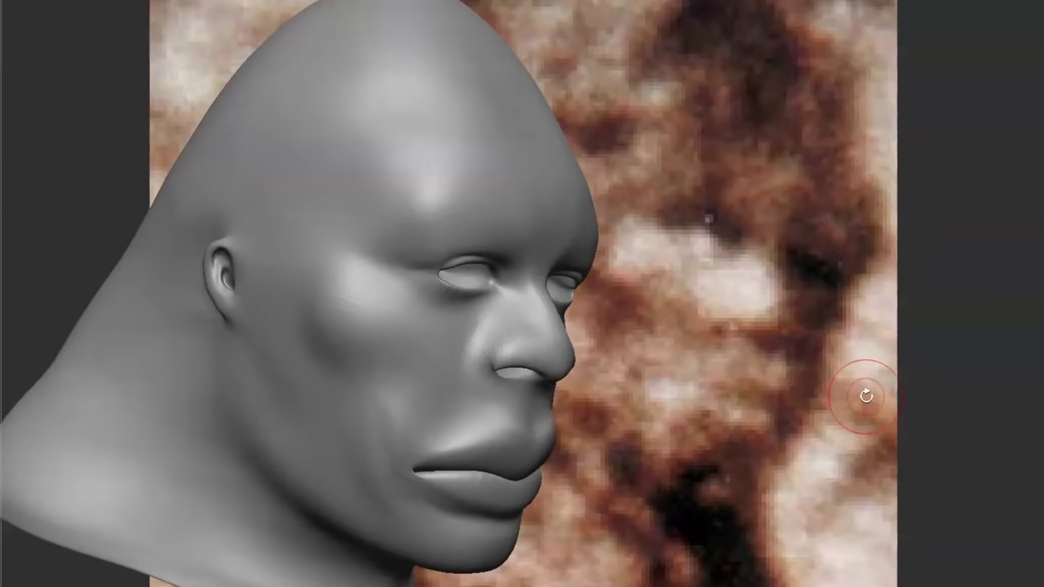
# Hide the eyes subtool to leave empty sockets, then inspect the head toward a left profile
pyautogui.click(1019, 326)
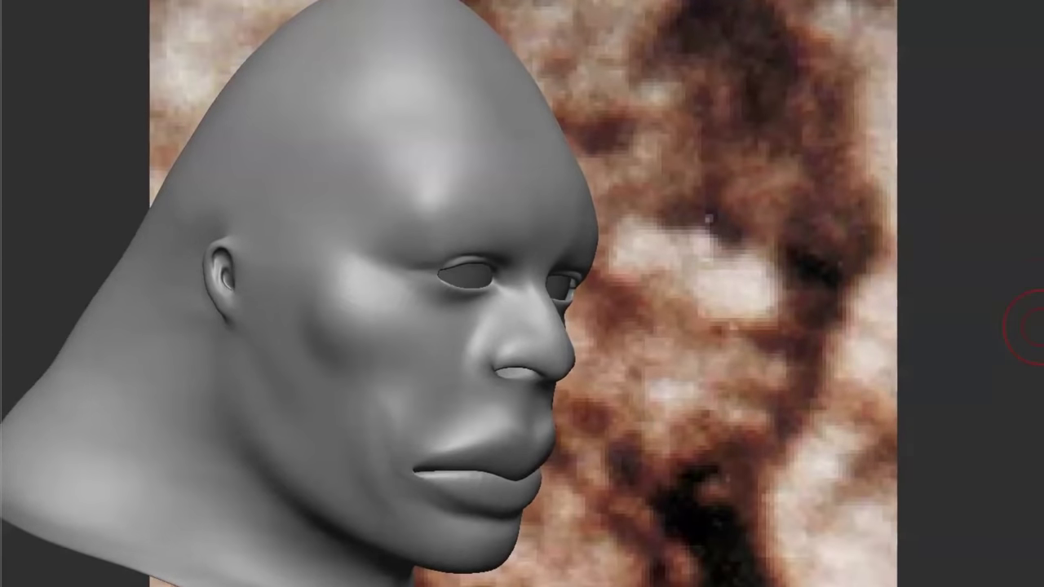
pyautogui.moveTo(738, 425); pyautogui.dragTo(785, 403)
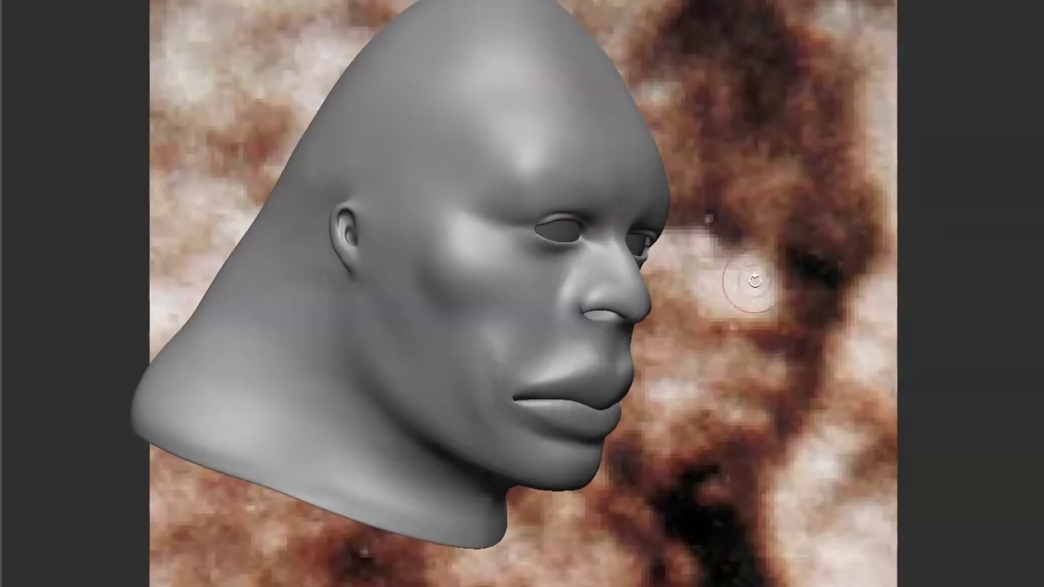
pyautogui.moveTo(746, 355); pyautogui.dragTo(723, 400)
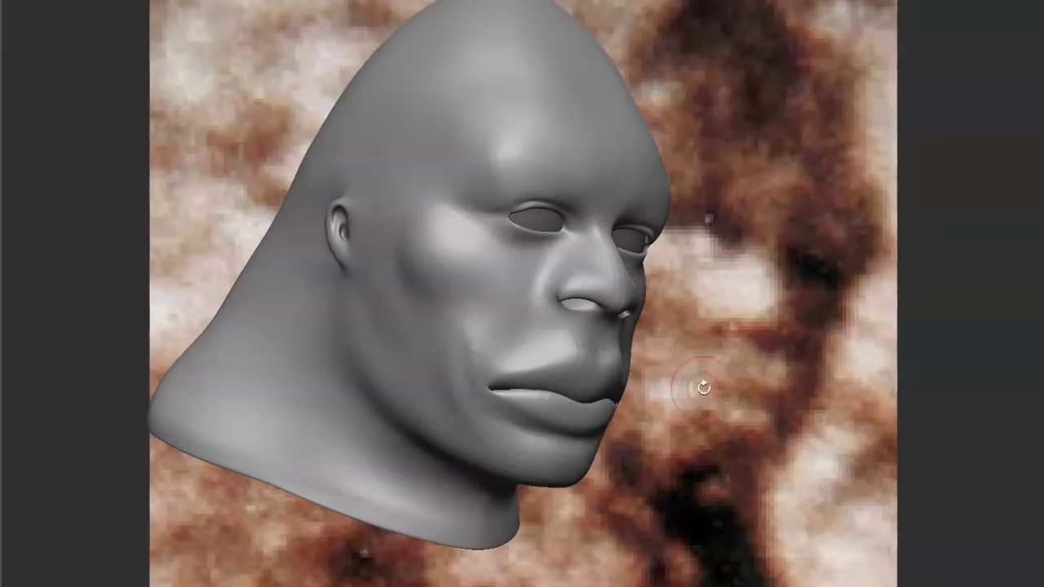
pyautogui.keyDown('alt'); pyautogui.moveTo(791, 416); pyautogui.dragTo(705, 428); pyautogui.keyUp('alt')
pyautogui.moveTo(767, 441); pyautogui.dragTo(726, 486)
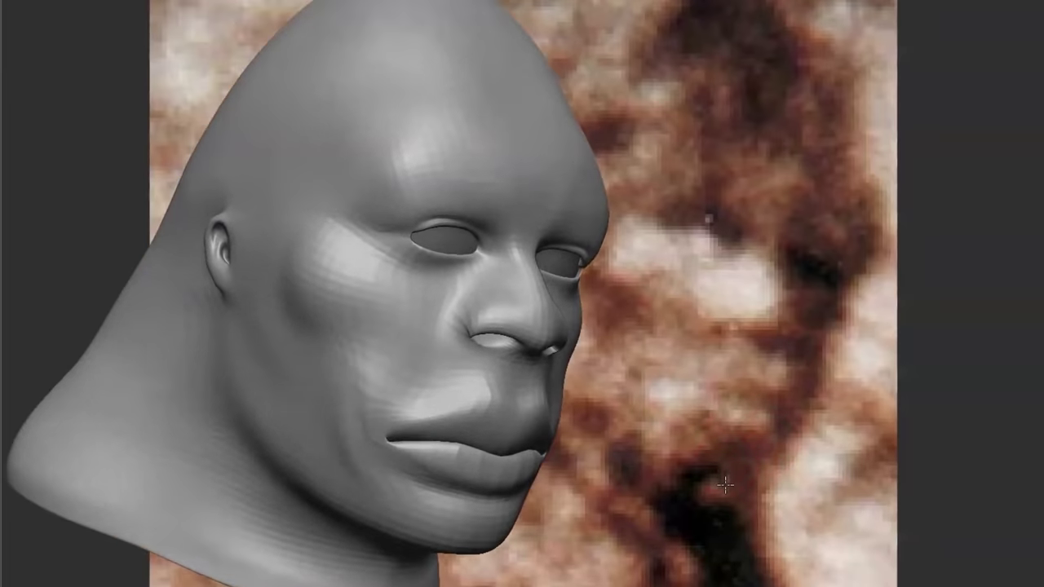
pyautogui.moveTo(816, 478)
pyautogui.mouseDown()
pyautogui.moveTo(825, 476)
pyautogui.moveTo(790, 470)
pyautogui.moveTo(764, 439)
pyautogui.mouseUp()
pyautogui.moveTo(845, 506)
pyautogui.mouseDown()
pyautogui.moveTo(795, 490)
pyautogui.moveTo(710, 493)
pyautogui.moveTo(643, 503)
pyautogui.moveTo(621, 519)
pyautogui.moveTo(692, 500)
pyautogui.mouseUp()
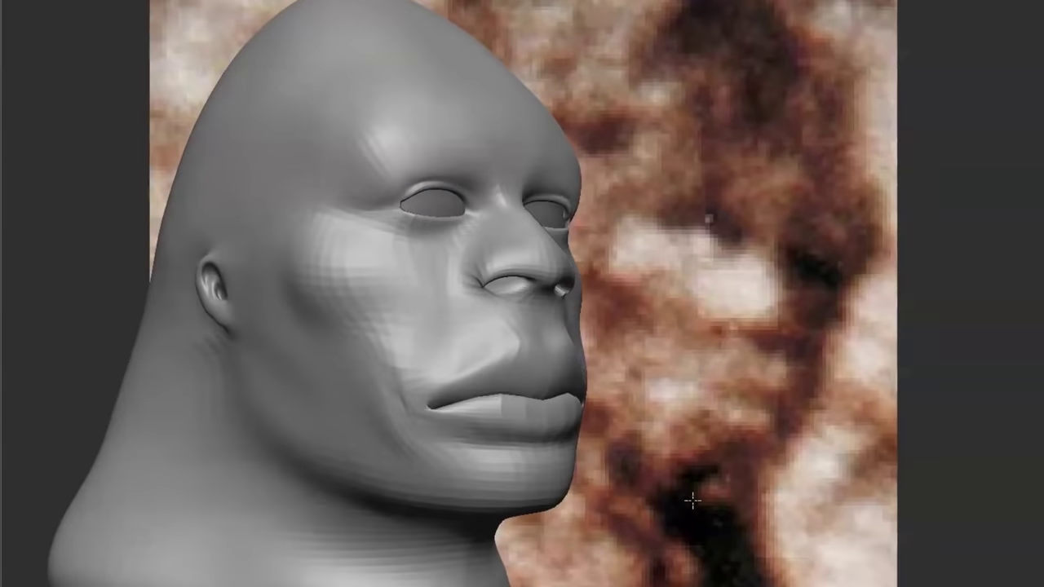
# Build up the heavy lips and broad muzzle, checking them from three-quarter and front views
pyautogui.moveTo(730, 441); pyautogui.dragTo(711, 445)
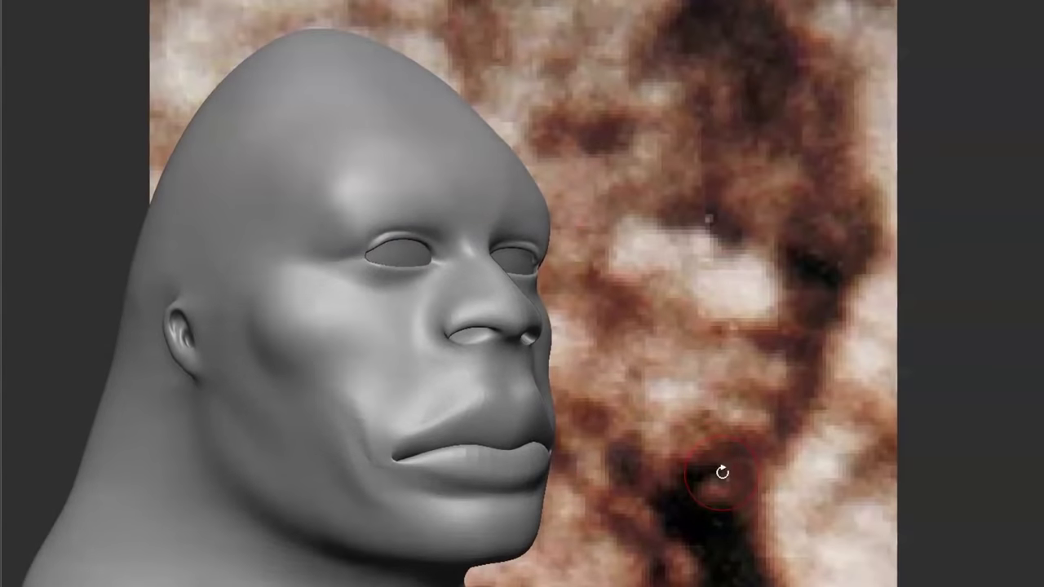
pyautogui.moveTo(718, 478)
pyautogui.mouseDown()
pyautogui.moveTo(678, 492)
pyautogui.moveTo(694, 506)
pyautogui.moveTo(676, 506)
pyautogui.moveTo(742, 528)
pyautogui.moveTo(693, 531)
pyautogui.moveTo(692, 501)
pyautogui.mouseUp()
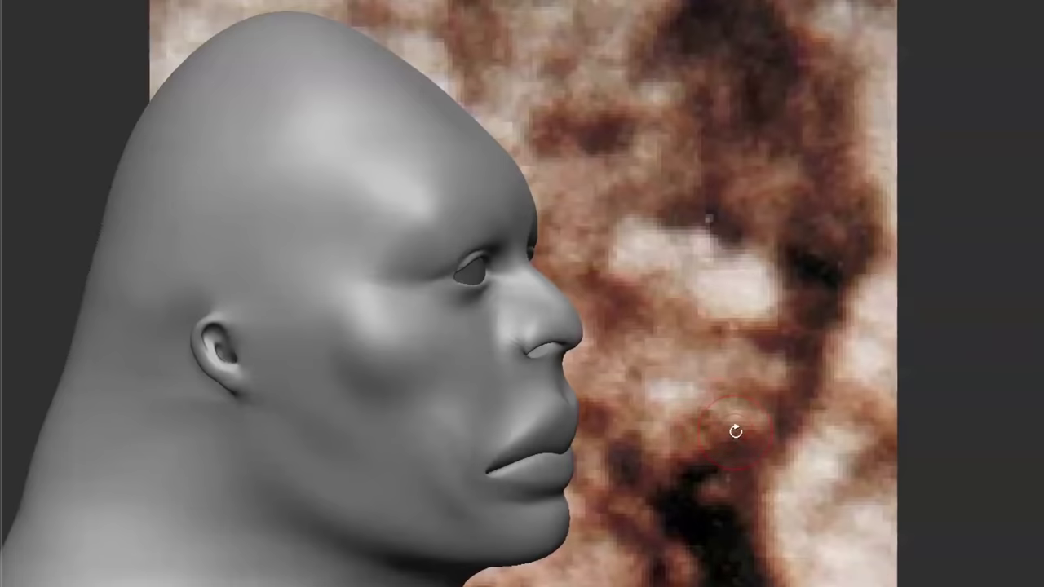
pyautogui.moveTo(736, 433); pyautogui.dragTo(714, 427)
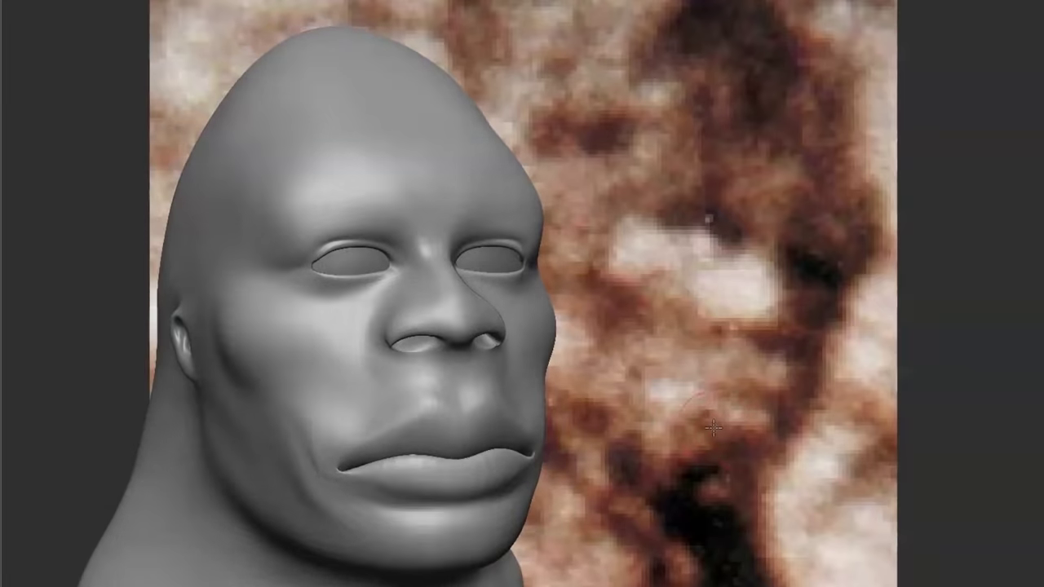
pyautogui.moveTo(774, 443); pyautogui.dragTo(761, 445)
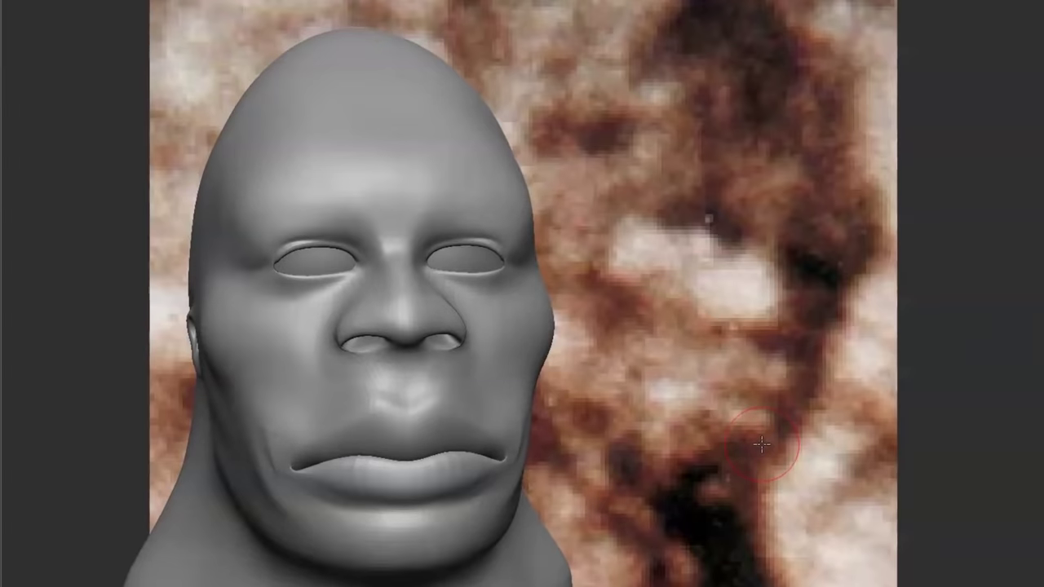
pyautogui.moveTo(761, 444)
pyautogui.mouseDown()
pyautogui.moveTo(752, 441)
pyautogui.moveTo(787, 468)
pyautogui.moveTo(746, 463)
pyautogui.mouseUp()
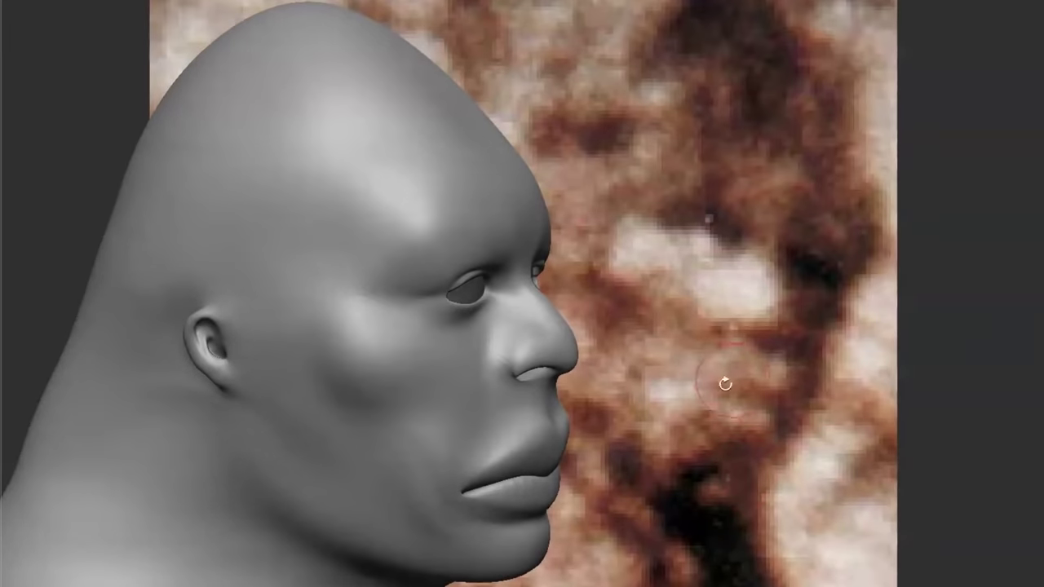
pyautogui.moveTo(640, 483); pyautogui.dragTo(629, 446)
pyautogui.moveTo(719, 432)
pyautogui.mouseDown()
pyautogui.moveTo(706, 434)
pyautogui.moveTo(700, 417)
pyautogui.mouseUp()
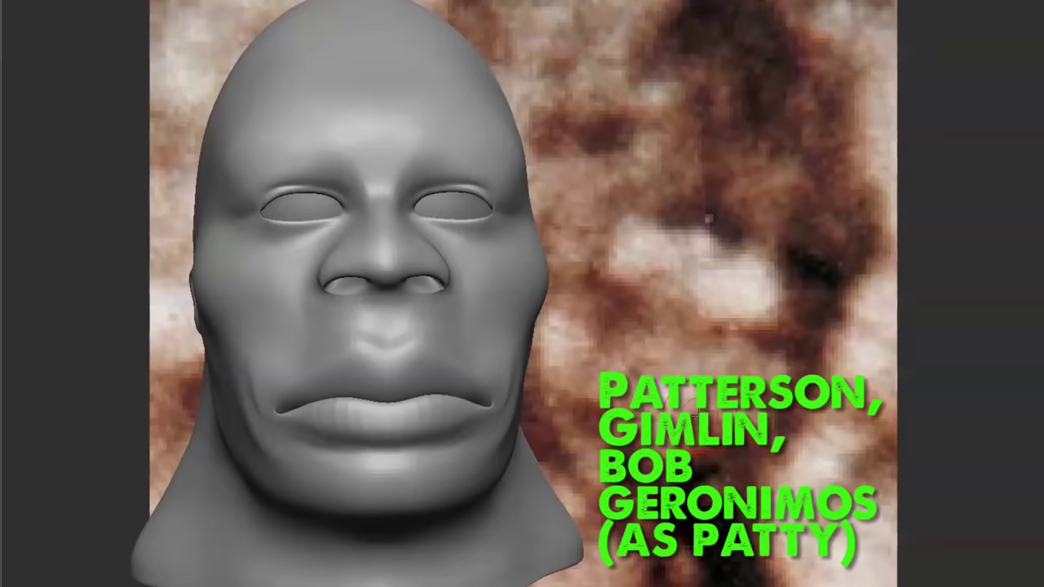
# Swell the muzzle and deepen the mouth-corner folds, comparing the profile and front against the reference
pyautogui.moveTo(693, 416); pyautogui.dragTo(560, 241)
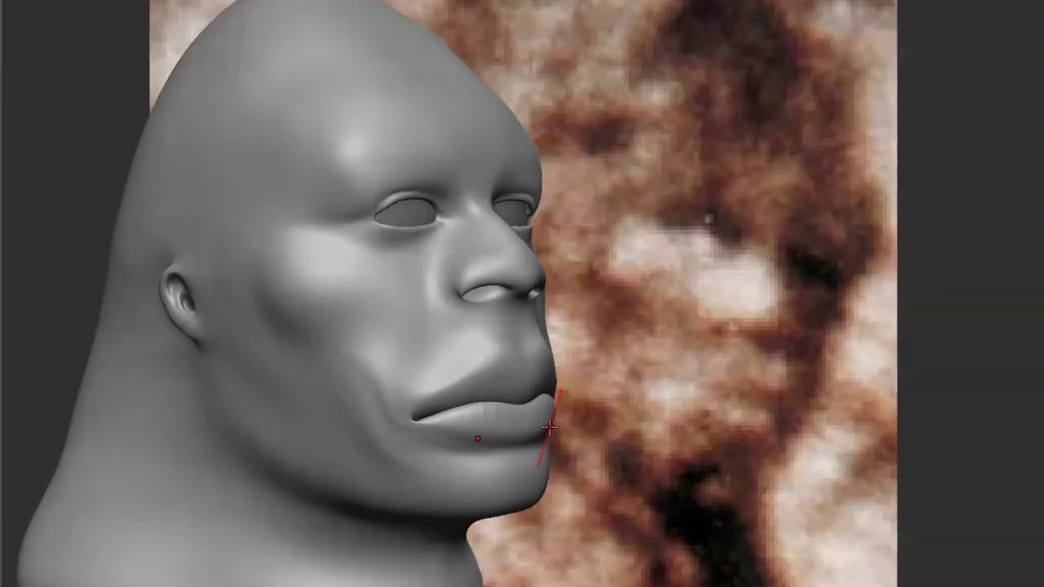
pyautogui.moveTo(578, 424); pyautogui.dragTo(666, 427)
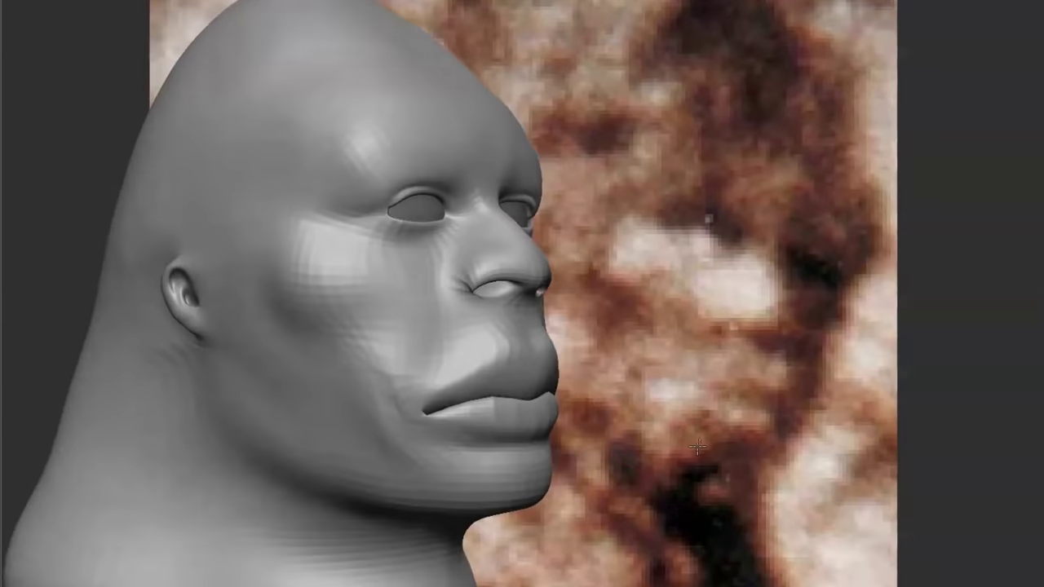
pyautogui.moveTo(698, 446); pyautogui.dragTo(718, 447)
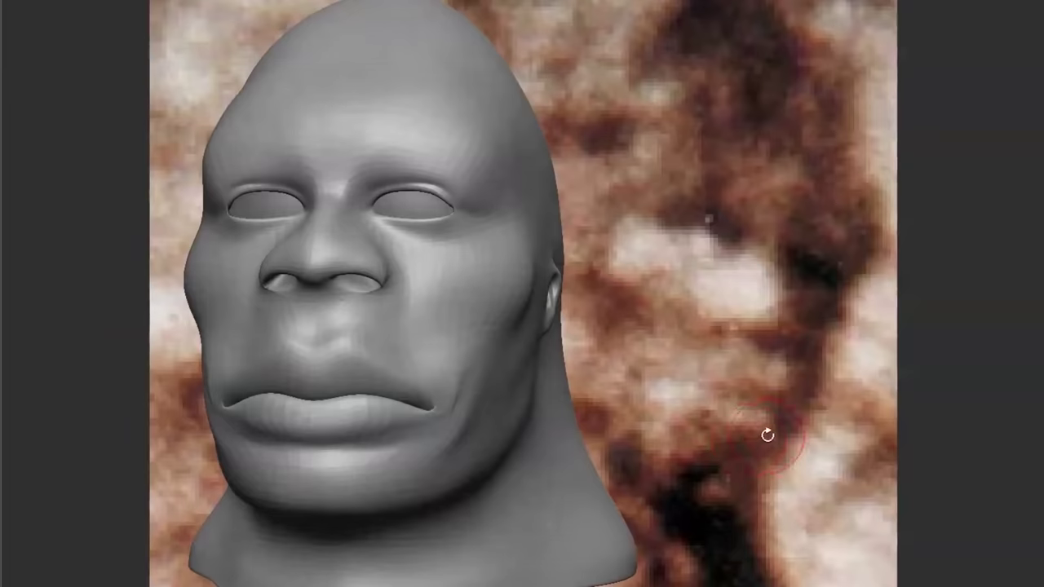
pyautogui.moveTo(763, 435)
pyautogui.mouseDown()
pyautogui.moveTo(721, 440)
pyautogui.moveTo(726, 451)
pyautogui.mouseUp()
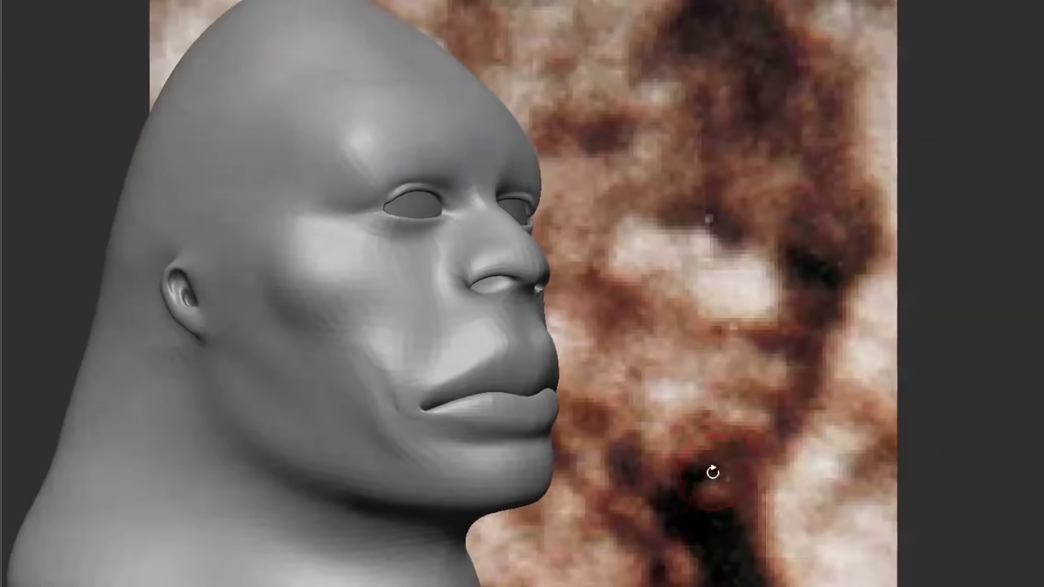
pyautogui.moveTo(713, 473); pyautogui.dragTo(713, 473)
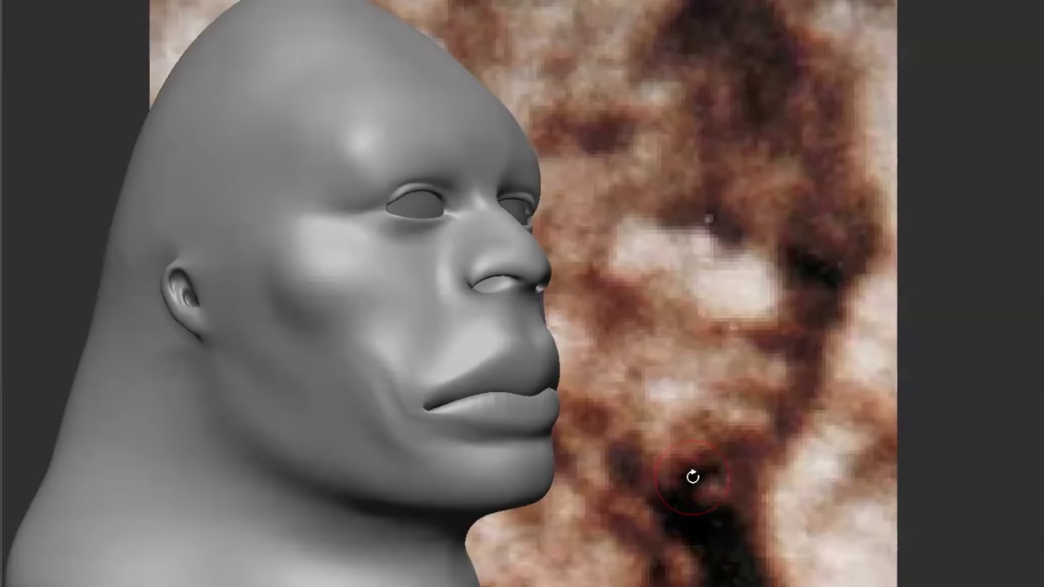
pyautogui.moveTo(693, 476); pyautogui.dragTo(688, 479)
pyautogui.moveTo(758, 477); pyautogui.dragTo(702, 495)
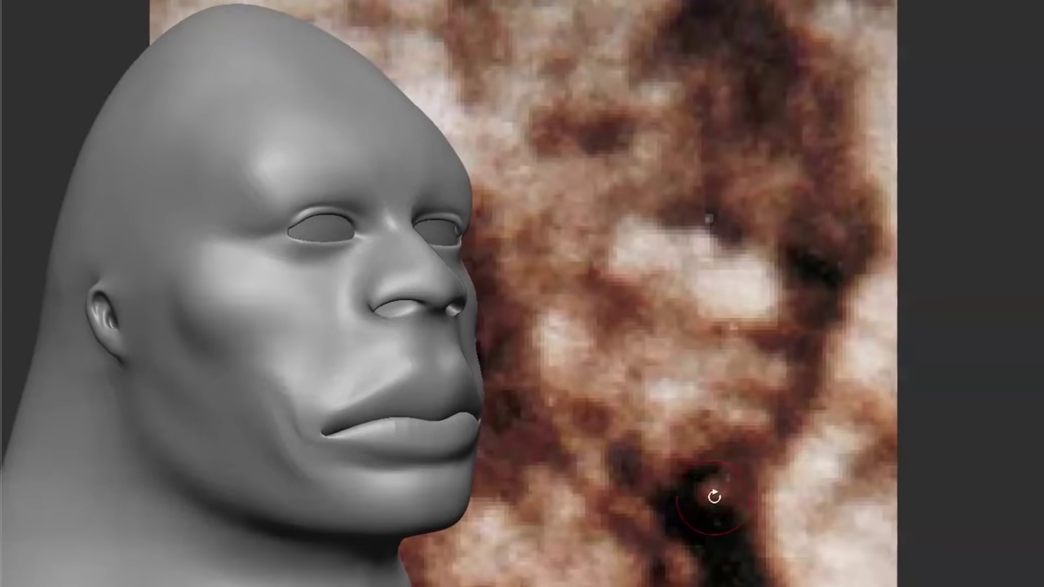
pyautogui.moveTo(648, 498); pyautogui.dragTo(625, 490)
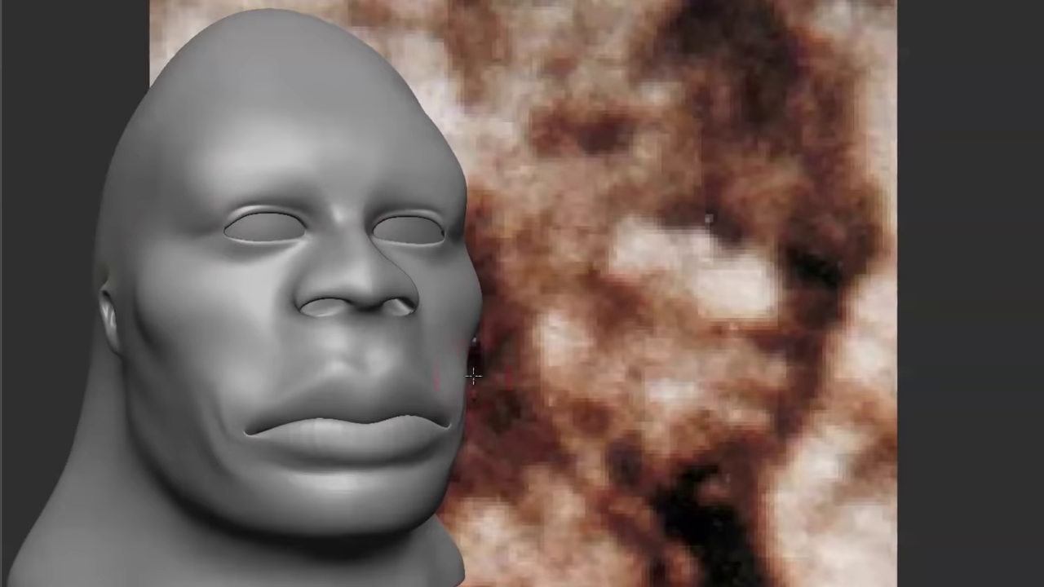
pyautogui.moveTo(622, 424); pyautogui.dragTo(608, 429)
pyautogui.moveTo(684, 459)
pyautogui.mouseDown()
pyautogui.moveTo(653, 457)
pyautogui.moveTo(729, 460)
pyautogui.mouseUp()
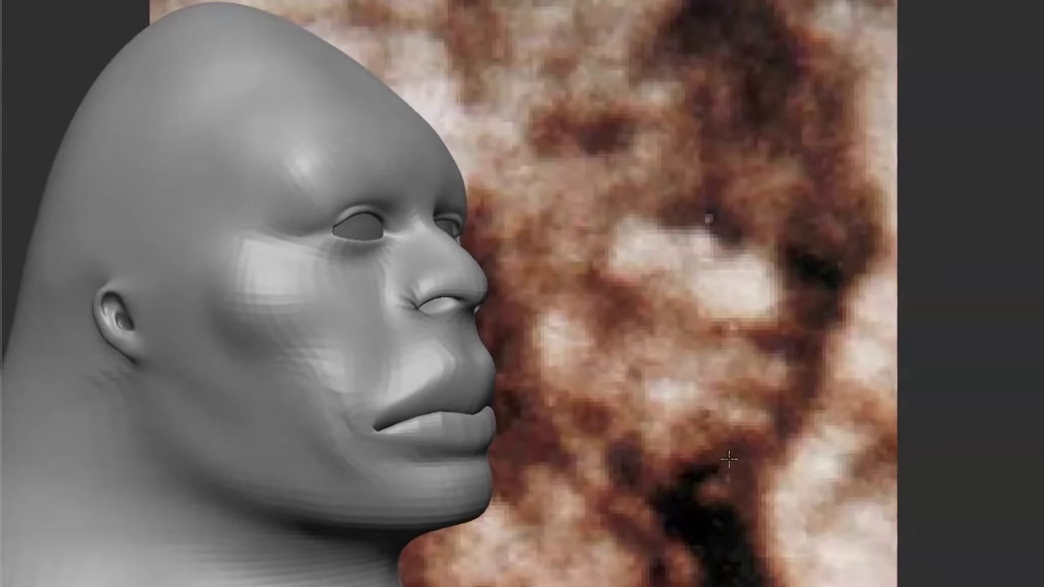
pyautogui.moveTo(688, 505)
pyautogui.mouseDown()
pyautogui.moveTo(697, 497)
pyautogui.moveTo(791, 503)
pyautogui.moveTo(729, 501)
pyautogui.moveTo(780, 509)
pyautogui.moveTo(879, 501)
pyautogui.moveTo(865, 499)
pyautogui.mouseUp()
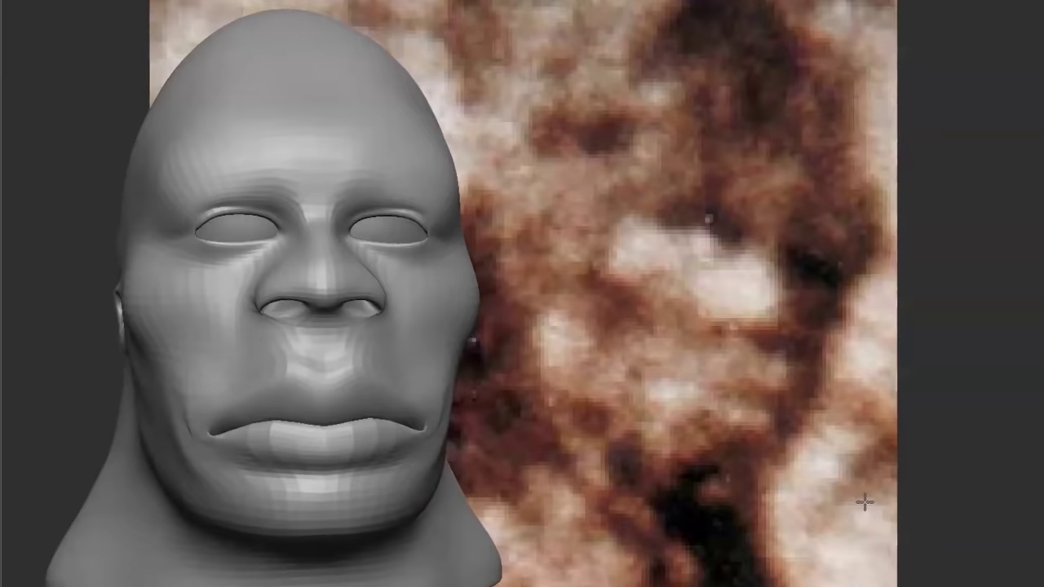
# Shape the brow ridge with the Move brush against the reference's side profile
pyautogui.click(798, 524)
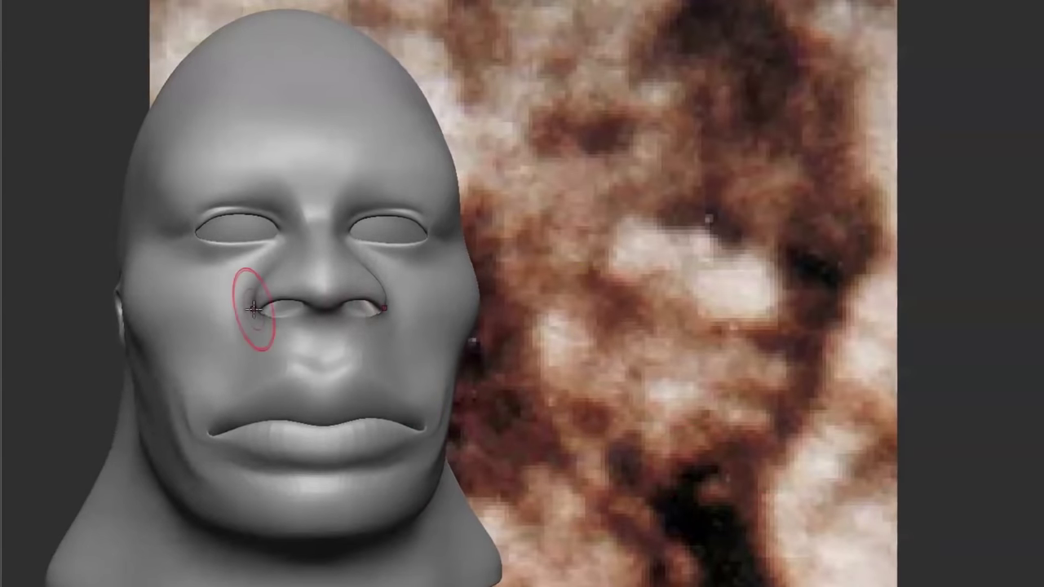
pyautogui.moveTo(479, 412)
pyautogui.mouseDown()
pyautogui.moveTo(592, 441)
pyautogui.moveTo(707, 529)
pyautogui.moveTo(726, 526)
pyautogui.mouseUp()
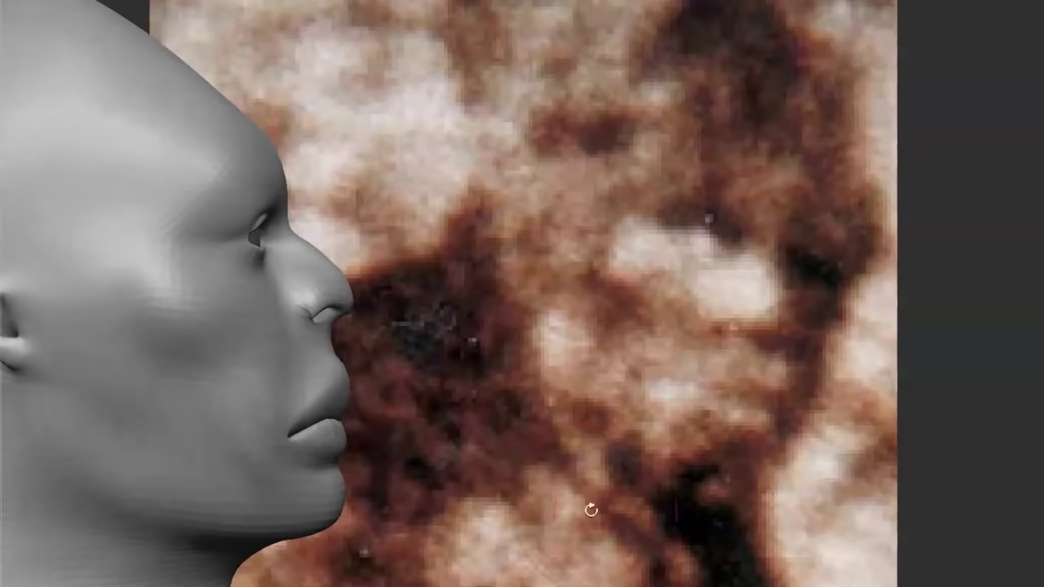
pyautogui.moveTo(590, 506)
pyautogui.mouseDown()
pyautogui.moveTo(714, 492)
pyautogui.moveTo(690, 482)
pyautogui.moveTo(688, 450)
pyautogui.moveTo(703, 463)
pyautogui.moveTo(723, 454)
pyautogui.moveTo(703, 501)
pyautogui.mouseUp()
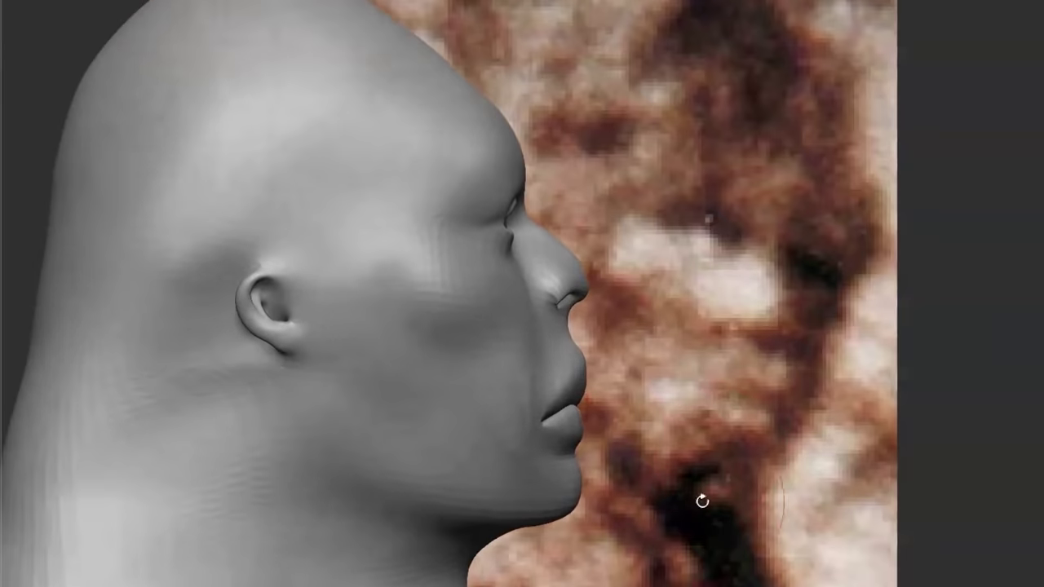
pyautogui.moveTo(695, 391); pyautogui.dragTo(682, 392)
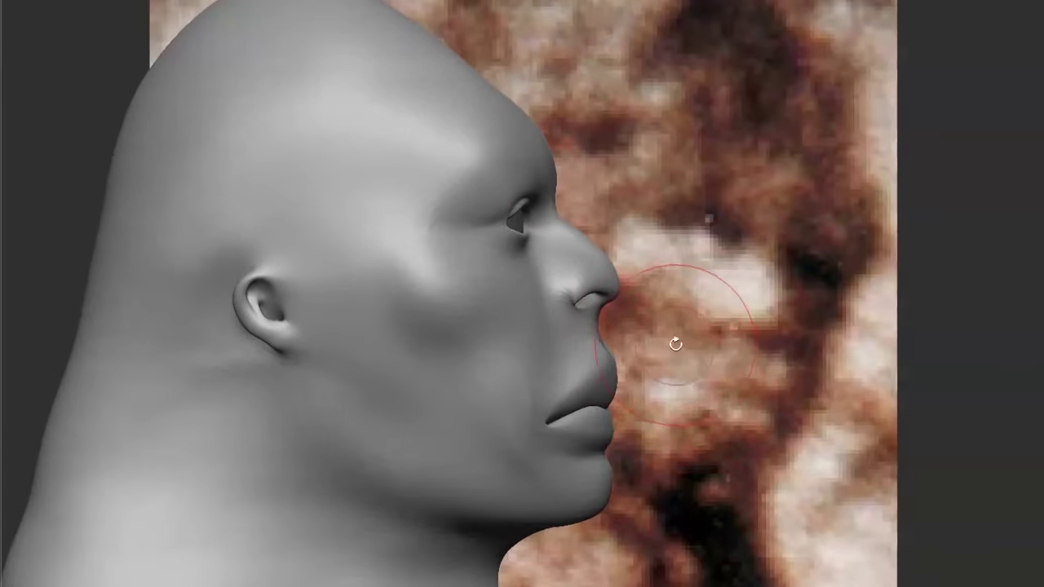
pyautogui.moveTo(653, 322); pyautogui.dragTo(620, 318)
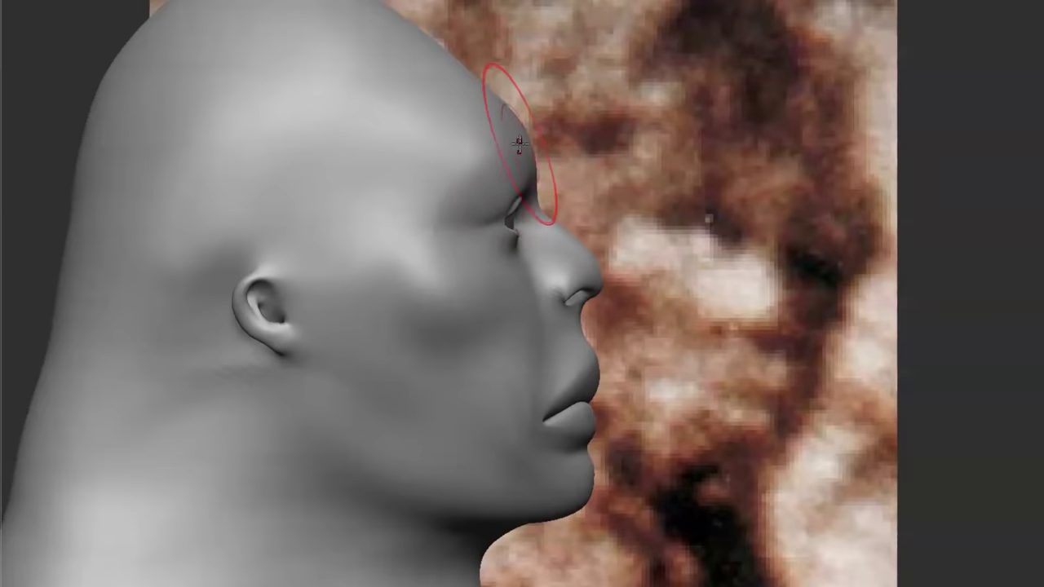
pyautogui.moveTo(693, 213); pyautogui.dragTo(677, 212)
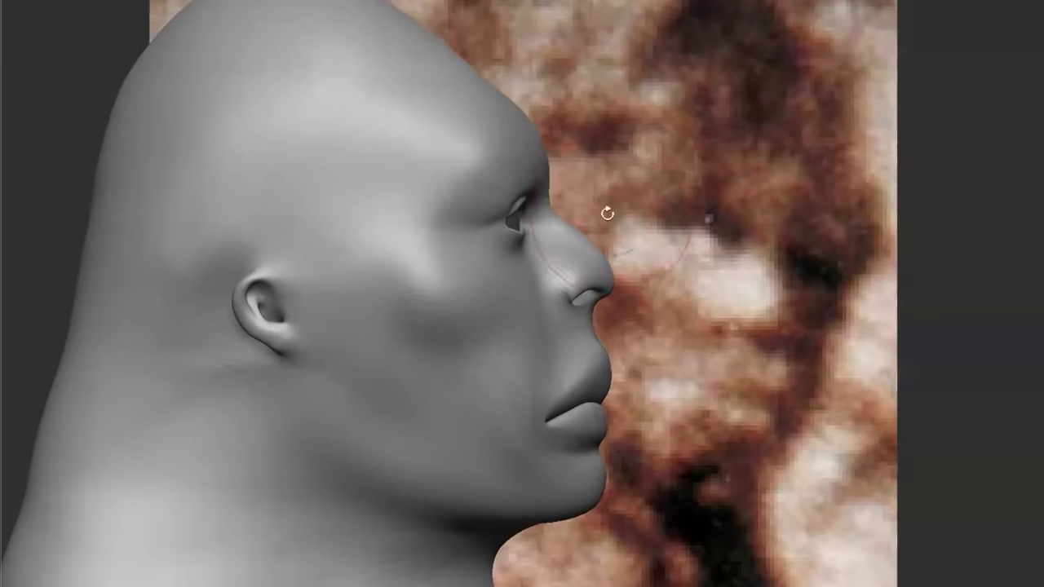
# Refine the forehead slope and ear area, checking the silhouette from three-quarter and front views
pyautogui.moveTo(832, 496)
pyautogui.mouseDown()
pyautogui.moveTo(856, 499)
pyautogui.moveTo(841, 494)
pyautogui.mouseUp()
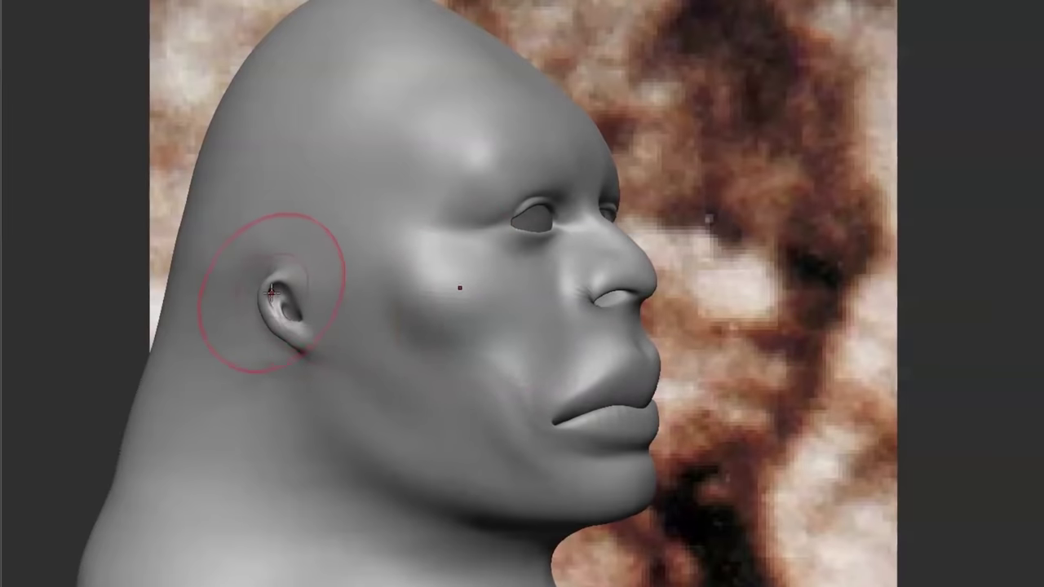
pyautogui.moveTo(792, 501); pyautogui.dragTo(811, 508)
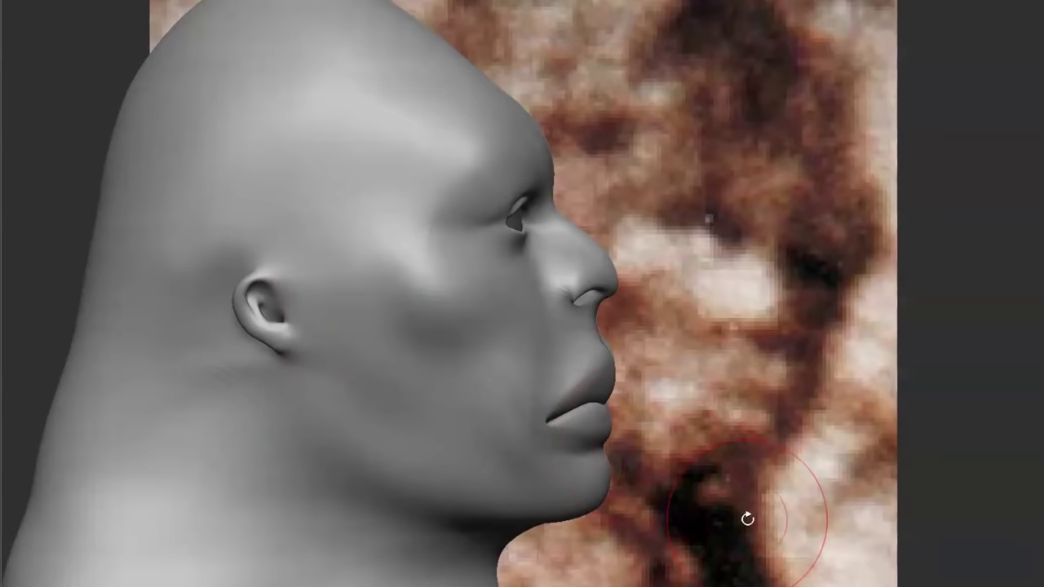
pyautogui.moveTo(762, 524)
pyautogui.mouseDown()
pyautogui.moveTo(857, 557)
pyautogui.moveTo(835, 555)
pyautogui.moveTo(853, 536)
pyautogui.mouseUp()
pyautogui.moveTo(362, 482); pyautogui.dragTo(180, 472)
pyautogui.moveTo(765, 556)
pyautogui.mouseDown()
pyautogui.moveTo(802, 560)
pyautogui.moveTo(799, 542)
pyautogui.moveTo(835, 531)
pyautogui.moveTo(739, 544)
pyautogui.moveTo(781, 541)
pyautogui.moveTo(816, 501)
pyautogui.moveTo(807, 496)
pyautogui.moveTo(841, 504)
pyautogui.moveTo(780, 501)
pyautogui.moveTo(786, 517)
pyautogui.moveTo(886, 513)
pyautogui.moveTo(747, 530)
pyautogui.moveTo(660, 515)
pyautogui.moveTo(732, 522)
pyautogui.moveTo(709, 530)
pyautogui.moveTo(734, 523)
pyautogui.moveTo(605, 568)
pyautogui.moveTo(792, 536)
pyautogui.moveTo(756, 525)
pyautogui.moveTo(798, 555)
pyautogui.moveTo(699, 562)
pyautogui.moveTo(805, 525)
pyautogui.moveTo(757, 544)
pyautogui.moveTo(774, 544)
pyautogui.mouseUp()
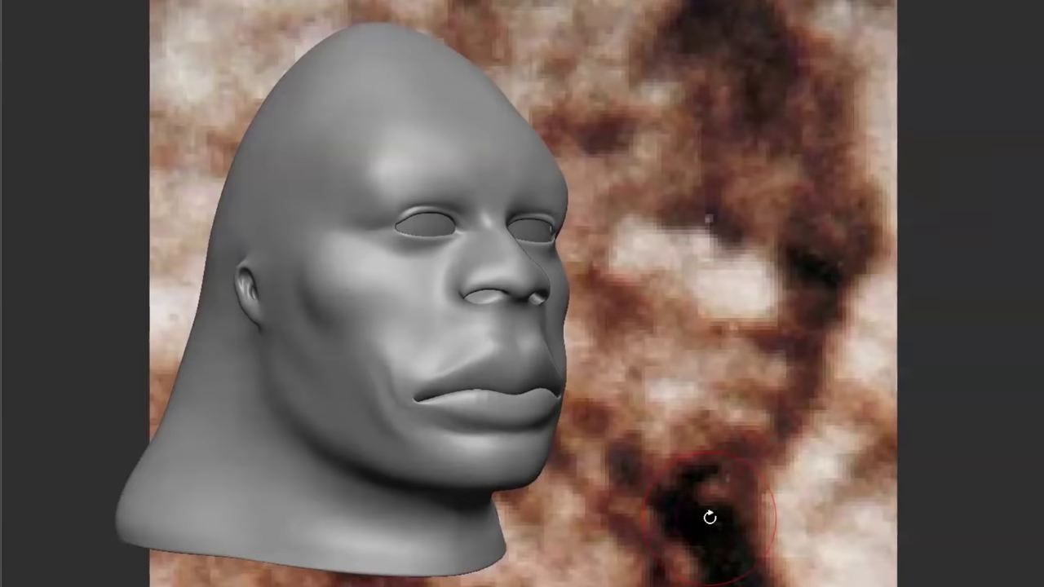
# Slope the skull back and push the muzzle forward with Move/Inflate, checking front and three-quarter views
pyautogui.moveTo(709, 520)
pyautogui.mouseDown()
pyautogui.moveTo(749, 526)
pyautogui.moveTo(704, 529)
pyautogui.moveTo(736, 525)
pyautogui.mouseUp()
pyautogui.moveTo(796, 499)
pyautogui.mouseDown()
pyautogui.moveTo(780, 517)
pyautogui.moveTo(740, 514)
pyautogui.moveTo(676, 541)
pyautogui.moveTo(699, 524)
pyautogui.moveTo(692, 518)
pyautogui.moveTo(720, 511)
pyautogui.moveTo(703, 511)
pyautogui.moveTo(709, 504)
pyautogui.moveTo(729, 517)
pyautogui.moveTo(685, 532)
pyautogui.mouseUp()
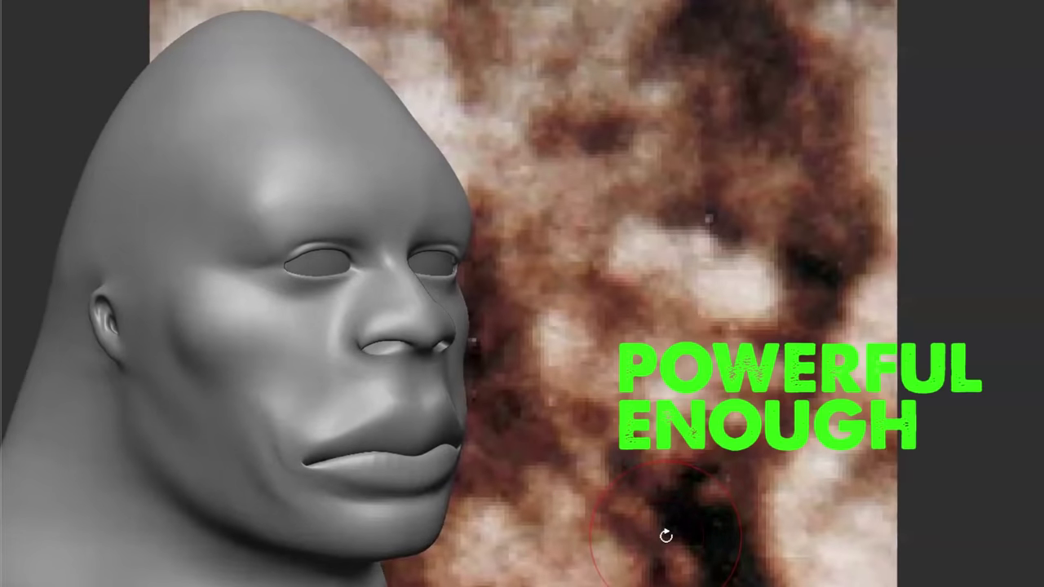
pyautogui.moveTo(666, 536)
pyautogui.mouseDown()
pyautogui.moveTo(690, 539)
pyautogui.moveTo(674, 536)
pyautogui.mouseUp()
pyautogui.moveTo(760, 500)
pyautogui.mouseDown()
pyautogui.moveTo(772, 495)
pyautogui.moveTo(760, 483)
pyautogui.moveTo(881, 517)
pyautogui.moveTo(688, 515)
pyautogui.moveTo(649, 531)
pyautogui.moveTo(688, 538)
pyautogui.moveTo(709, 477)
pyautogui.moveTo(714, 491)
pyautogui.mouseUp()
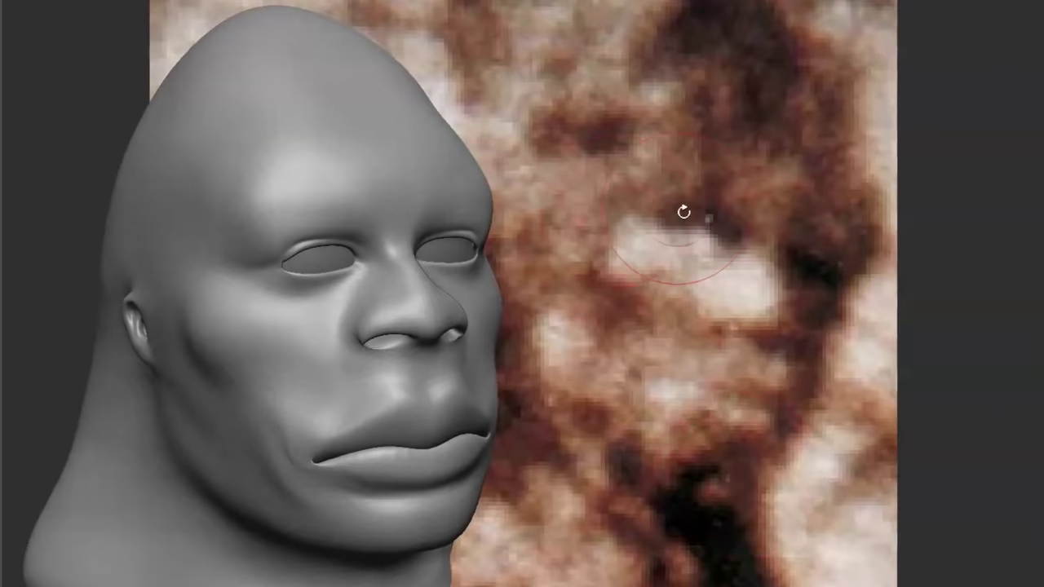
# Sculpt the broad nose, heavy lips and jaw with Move and Smooth, ending at a left three-quarter view
pyautogui.moveTo(684, 459)
pyautogui.keyDown('alt'); pyautogui.mouseDown()
pyautogui.moveTo(711, 449)
pyautogui.moveTo(638, 447)
pyautogui.mouseUp(); pyautogui.keyUp('alt')
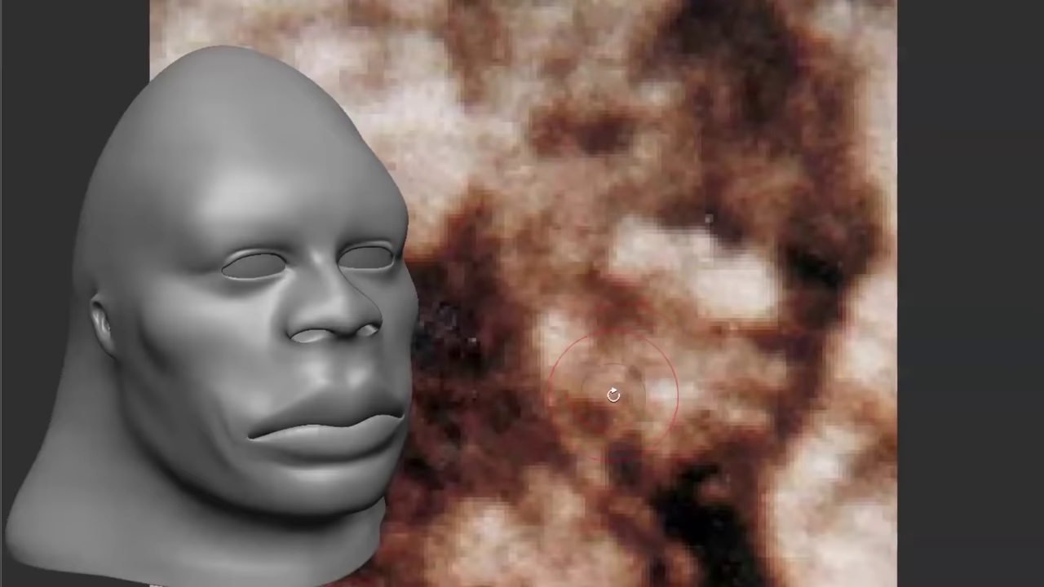
pyautogui.keyDown('alt'); pyautogui.moveTo(602, 396); pyautogui.dragTo(624, 369); pyautogui.keyUp('alt')
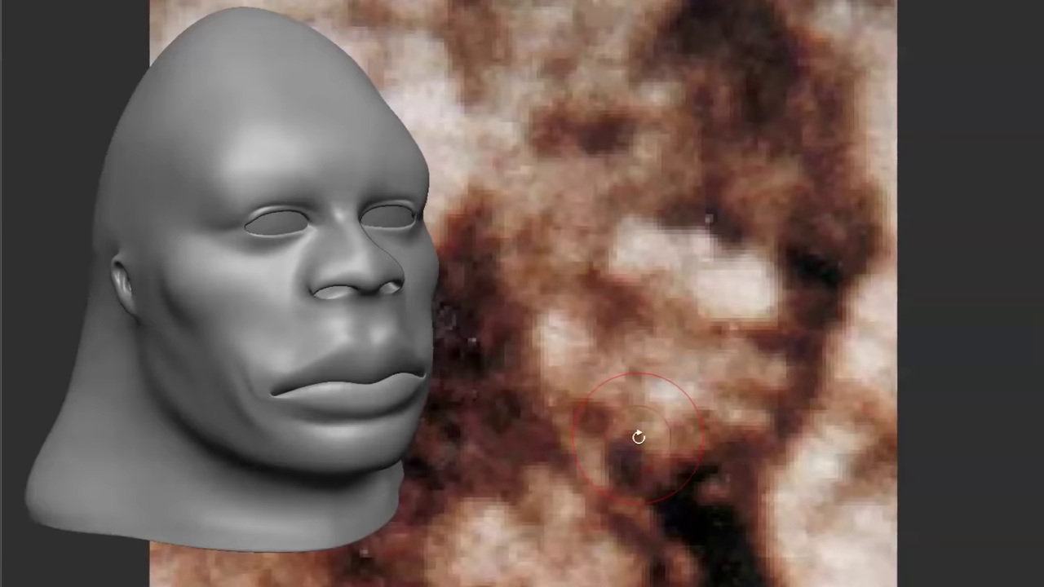
pyautogui.moveTo(576, 408)
pyautogui.keyDown('ctrl'); pyautogui.mouseDown(button='right')
pyautogui.moveTo(612, 401)
pyautogui.moveTo(663, 448)
pyautogui.moveTo(644, 461)
pyautogui.moveTo(679, 487)
pyautogui.moveTo(776, 504)
pyautogui.moveTo(699, 501)
pyautogui.moveTo(687, 511)
pyautogui.mouseUp(button='right'); pyautogui.keyUp('ctrl')
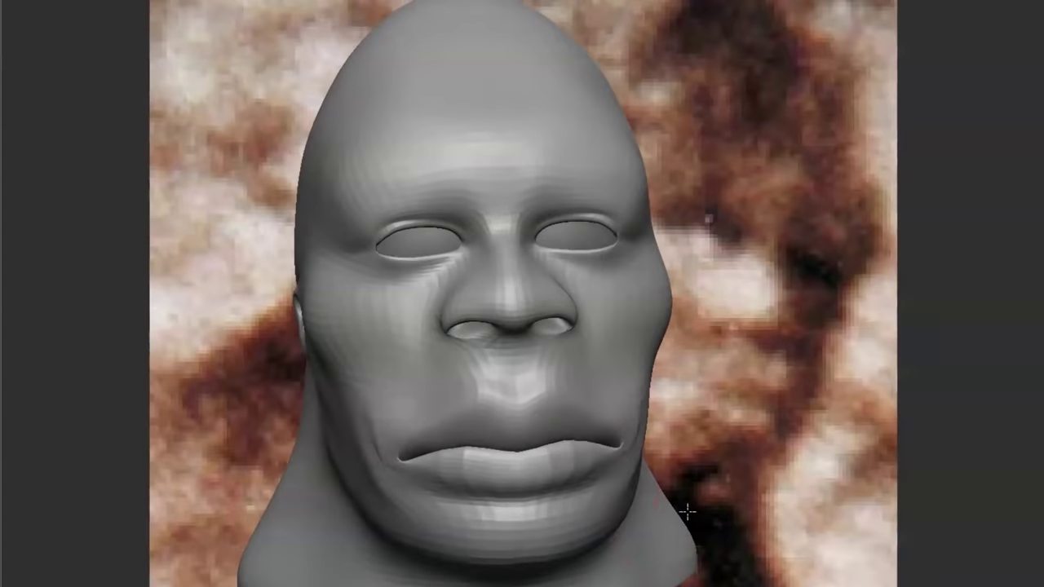
pyautogui.moveTo(788, 501); pyautogui.dragTo(809, 499, button='right')
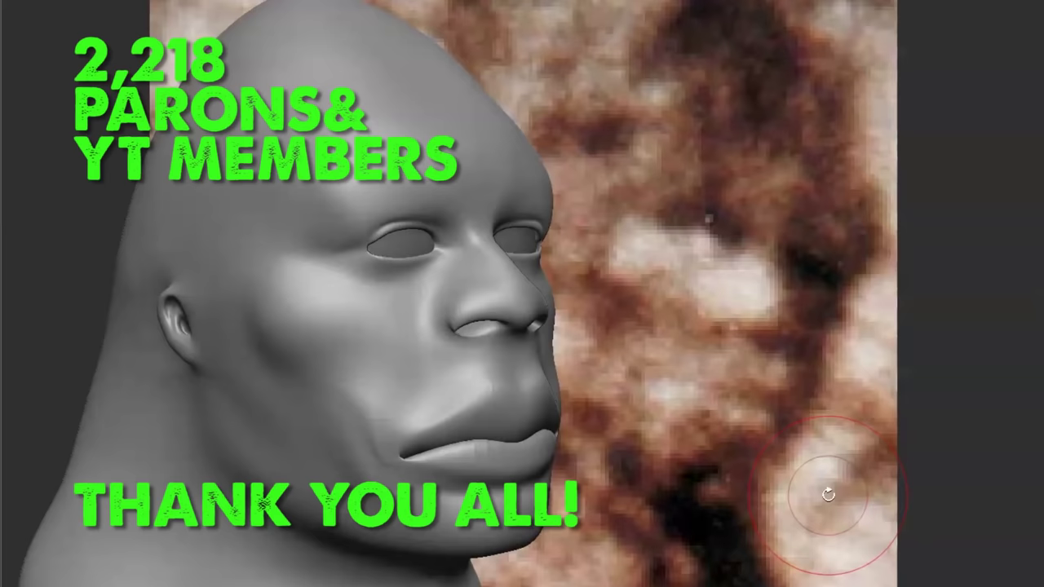
pyautogui.moveTo(796, 488)
pyautogui.mouseDown(button='right')
pyautogui.moveTo(786, 484)
pyautogui.moveTo(853, 490)
pyautogui.moveTo(668, 475)
pyautogui.moveTo(765, 491)
pyautogui.mouseUp(button='right')
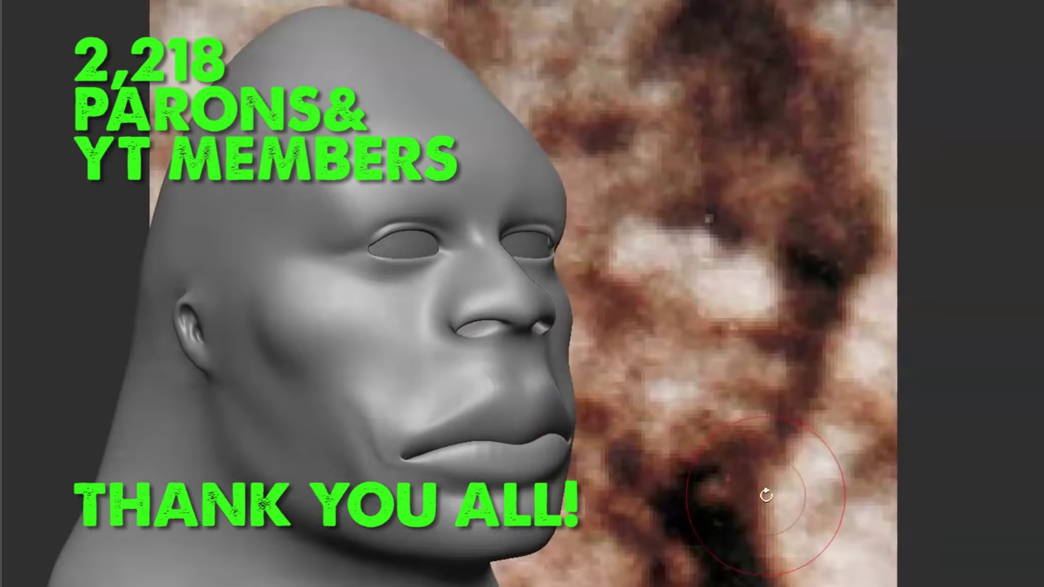